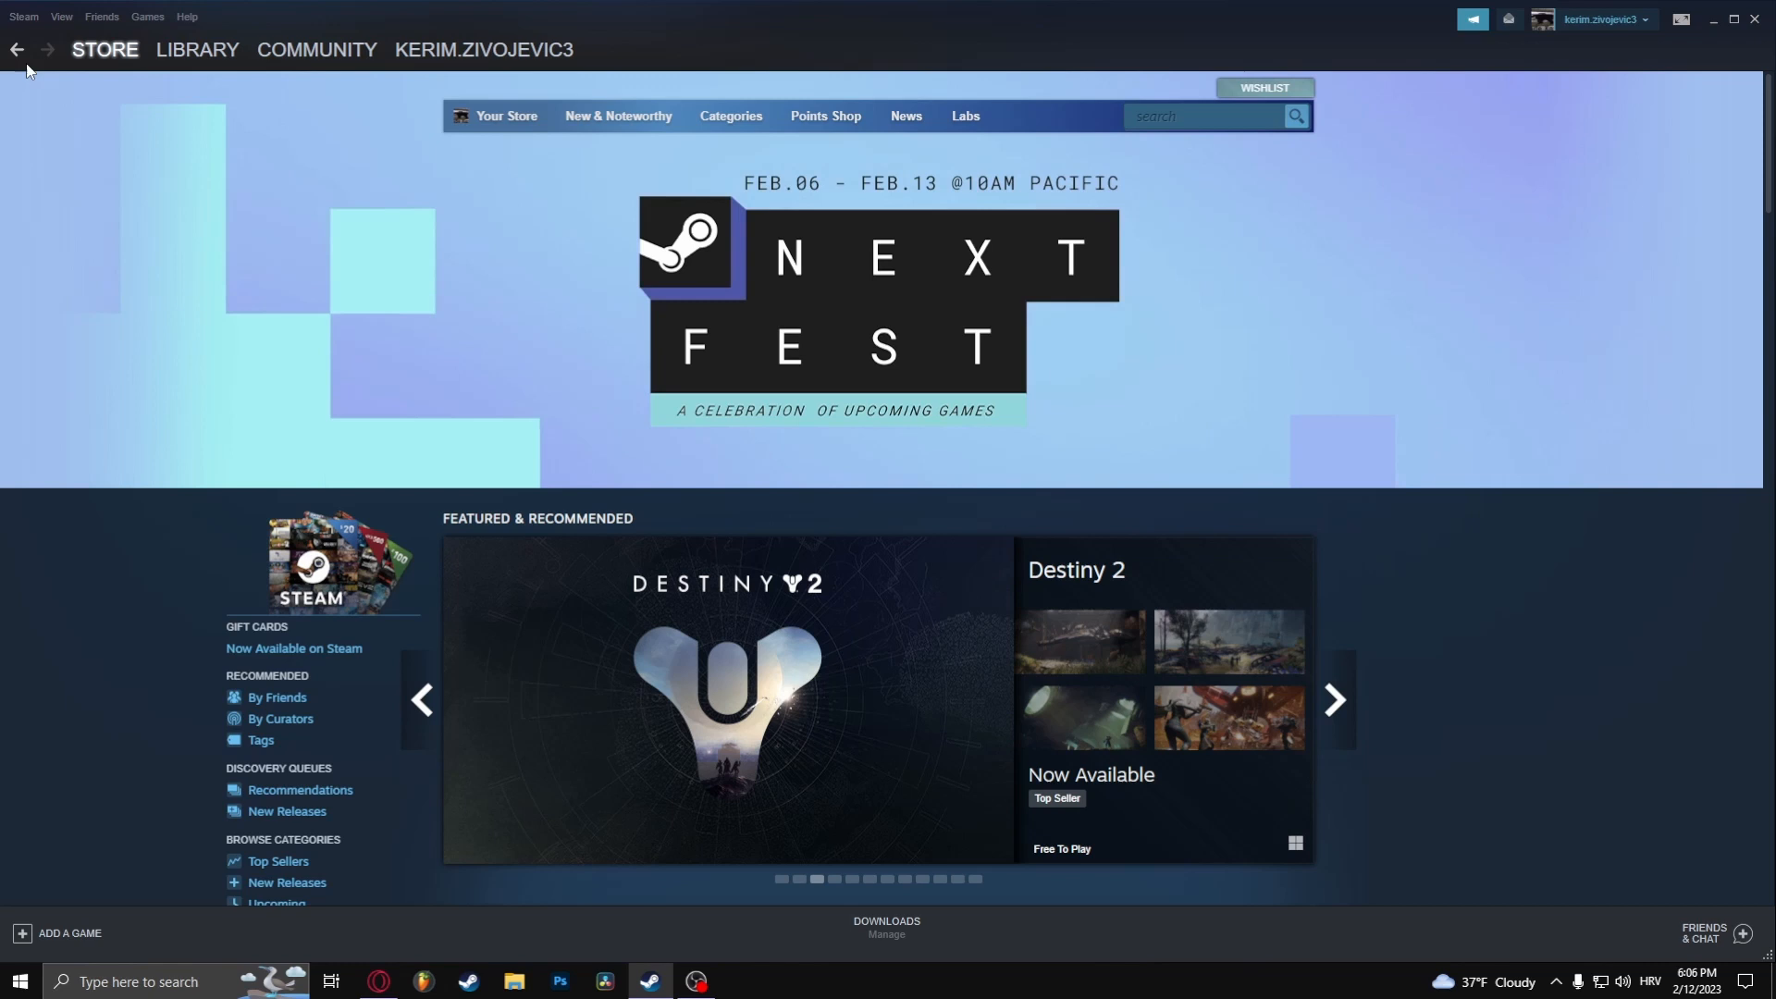
Reach the Account settings page from the Steam client menu
{"action": "left_click", "coordinate": [18, 25]}
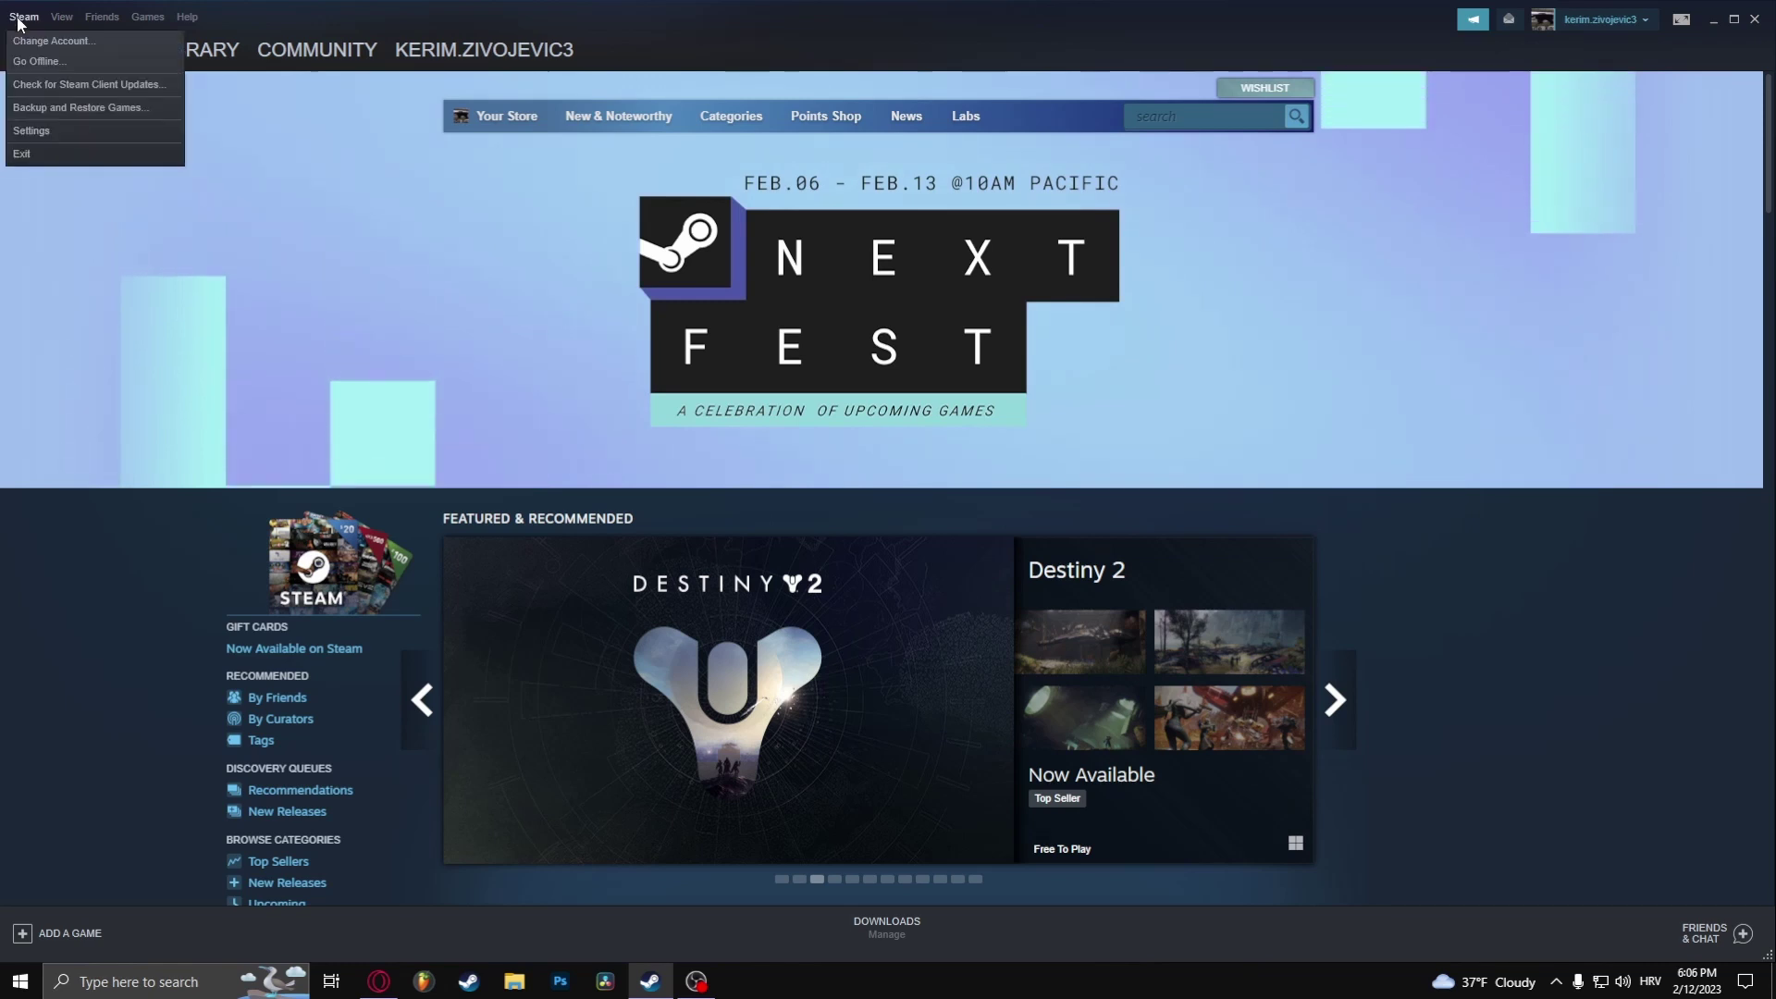
{"action": "left_click", "coordinate": [30, 132]}
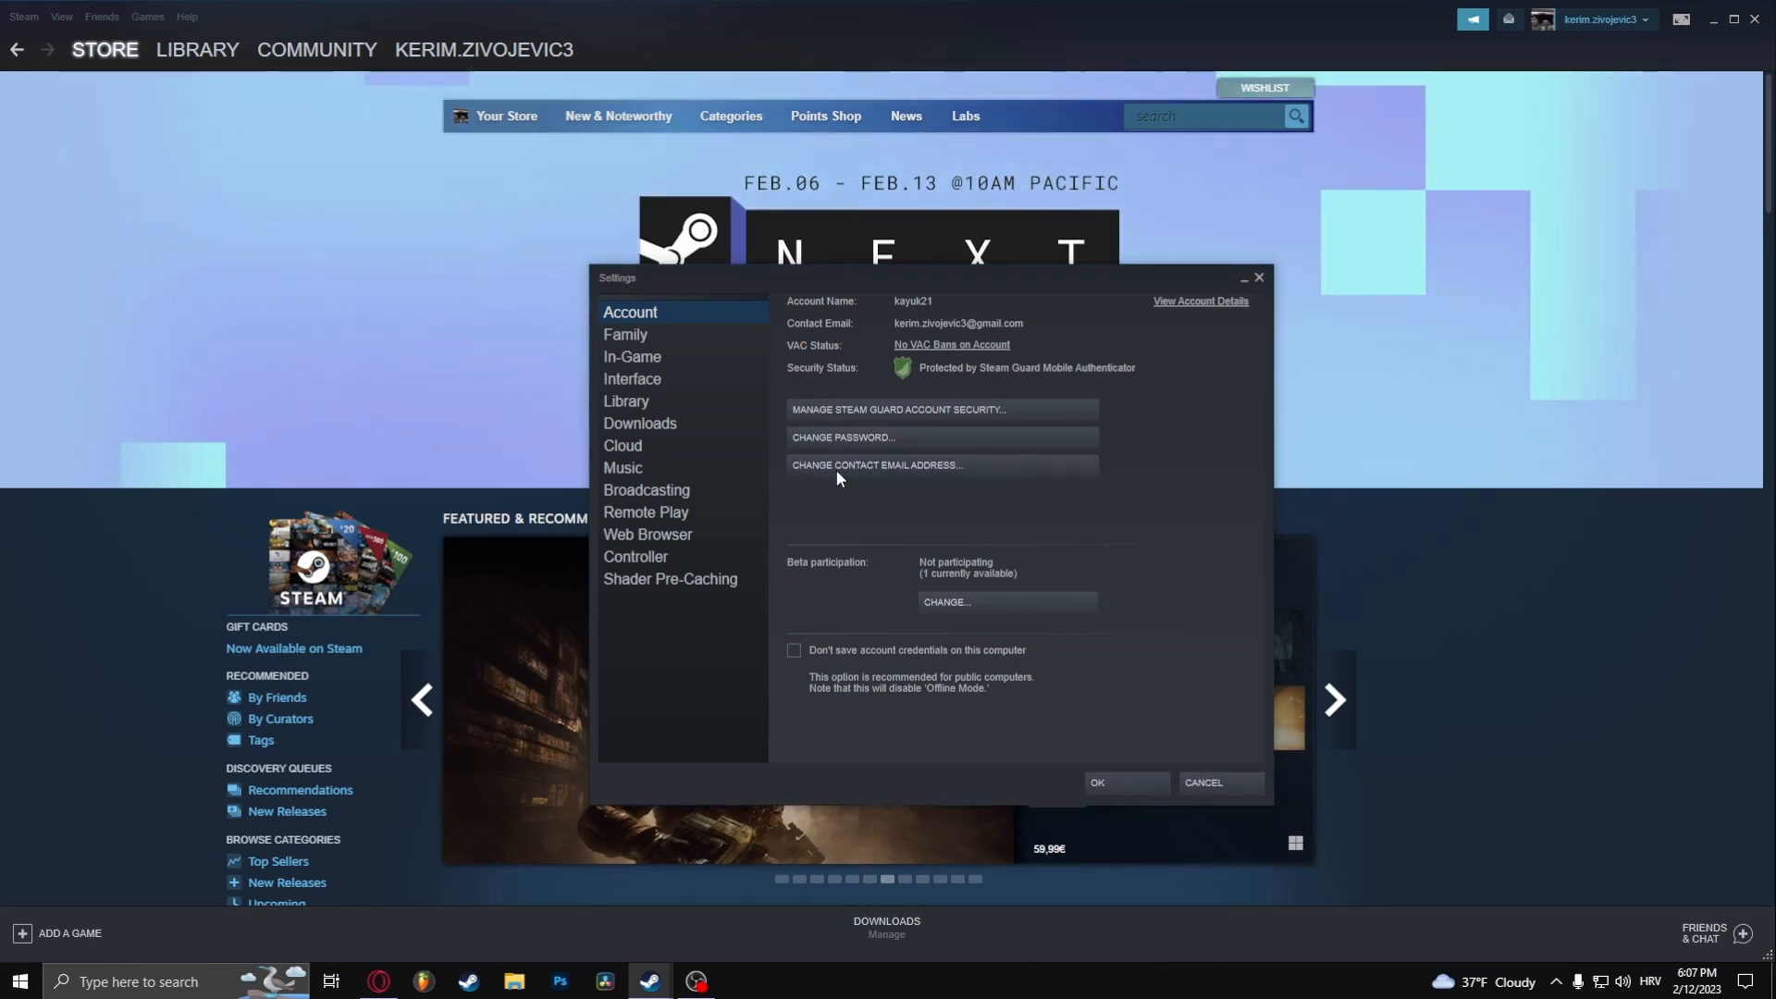
Begin the contact-email change and report no access to the Steam Guard Mobile Authenticator
{"action": "left_click", "coordinate": [837, 468]}
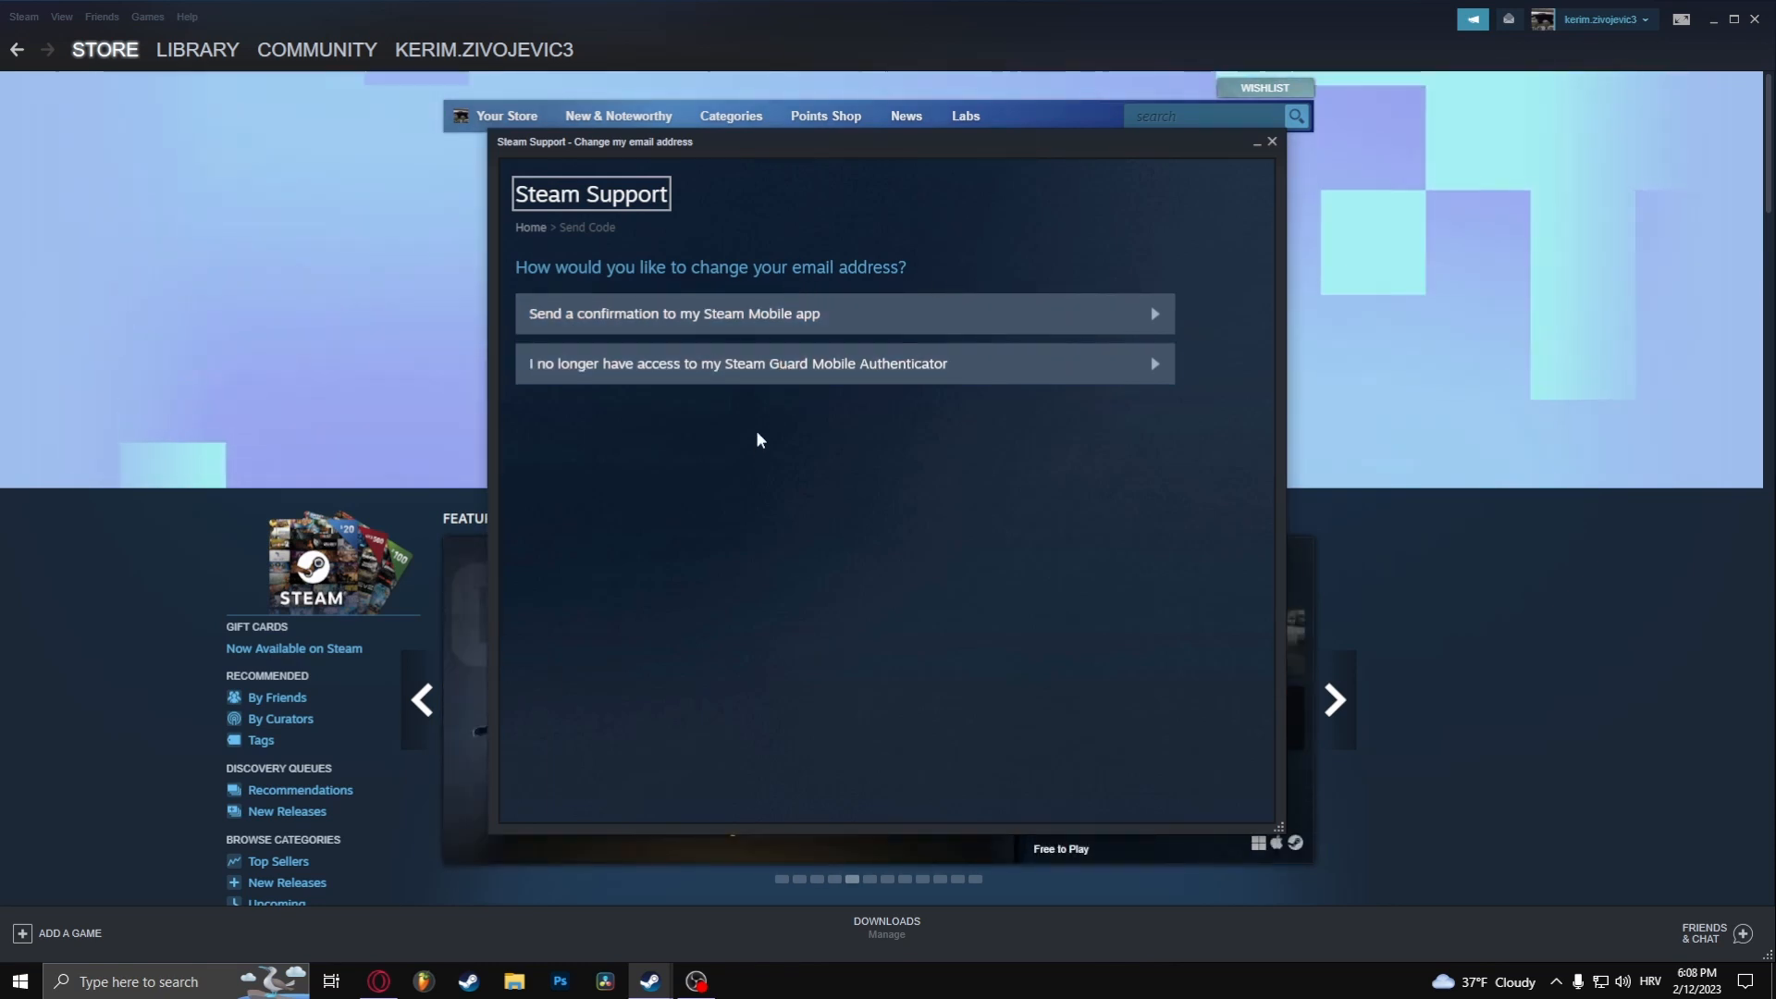
{"action": "left_click", "coordinate": [689, 380]}
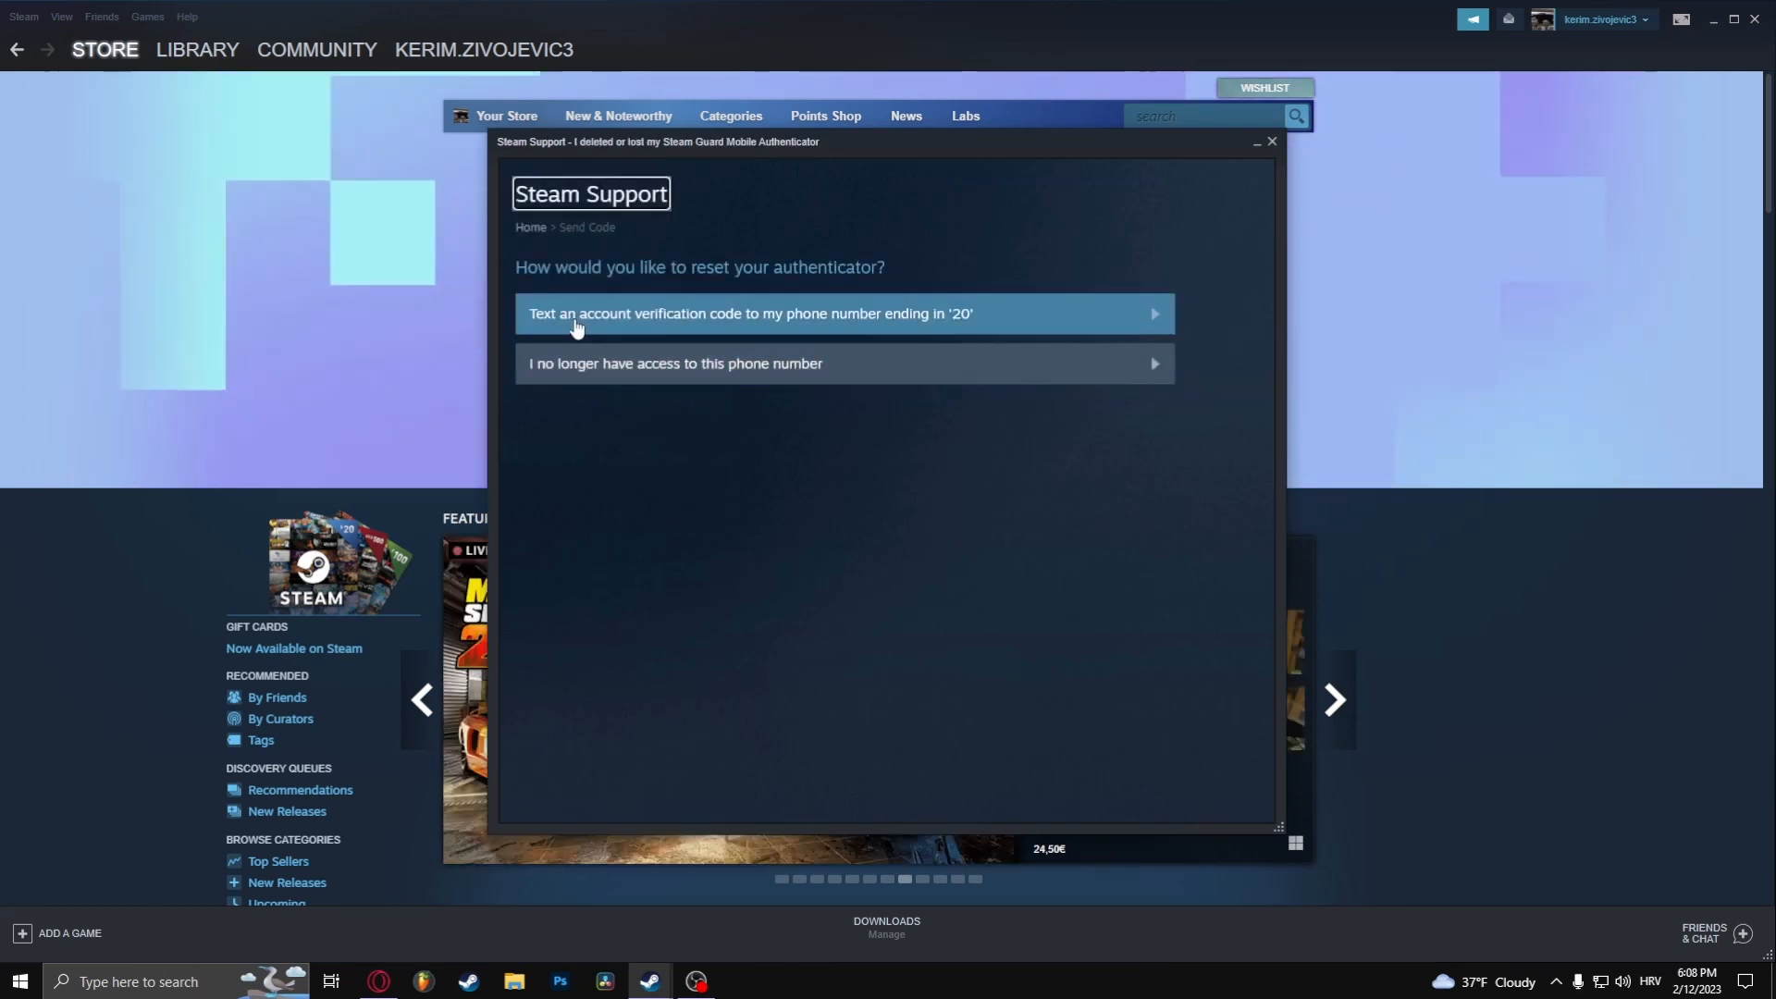
Report no access to the phone number or email, then continue as having forgotten the password
{"action": "left_click", "coordinate": [857, 365]}
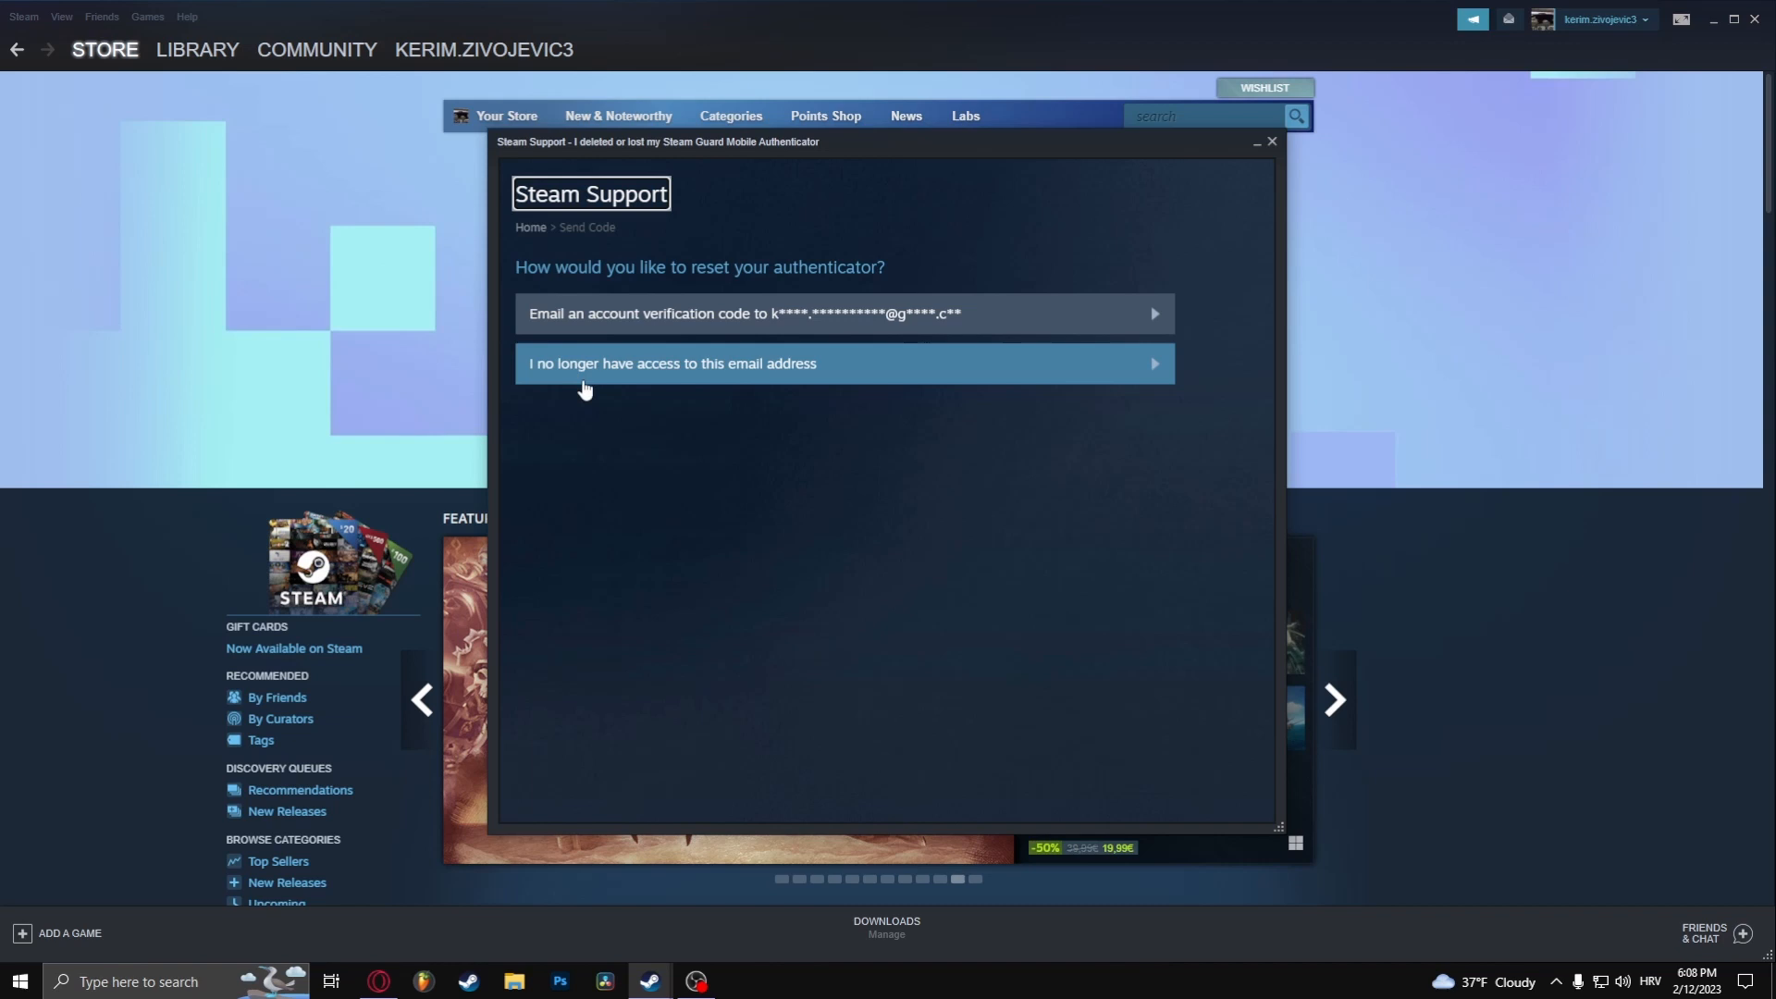
{"action": "left_click", "coordinate": [583, 383]}
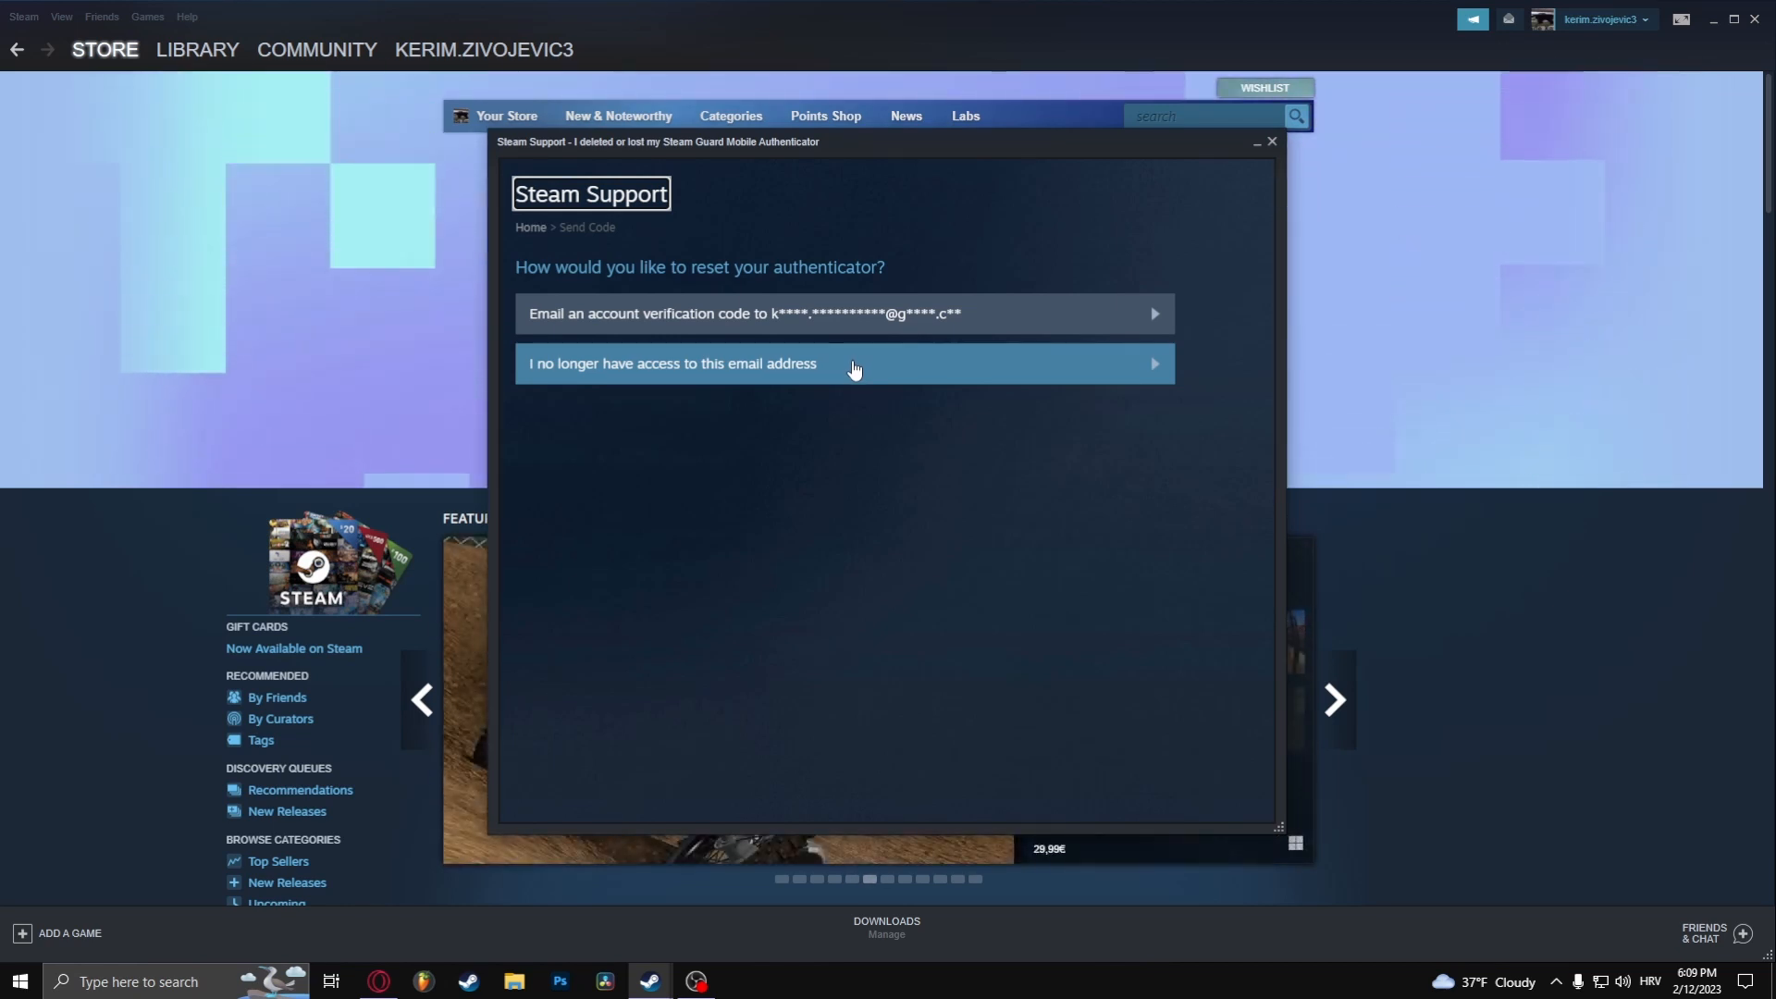
{"action": "left_click", "coordinate": [854, 363]}
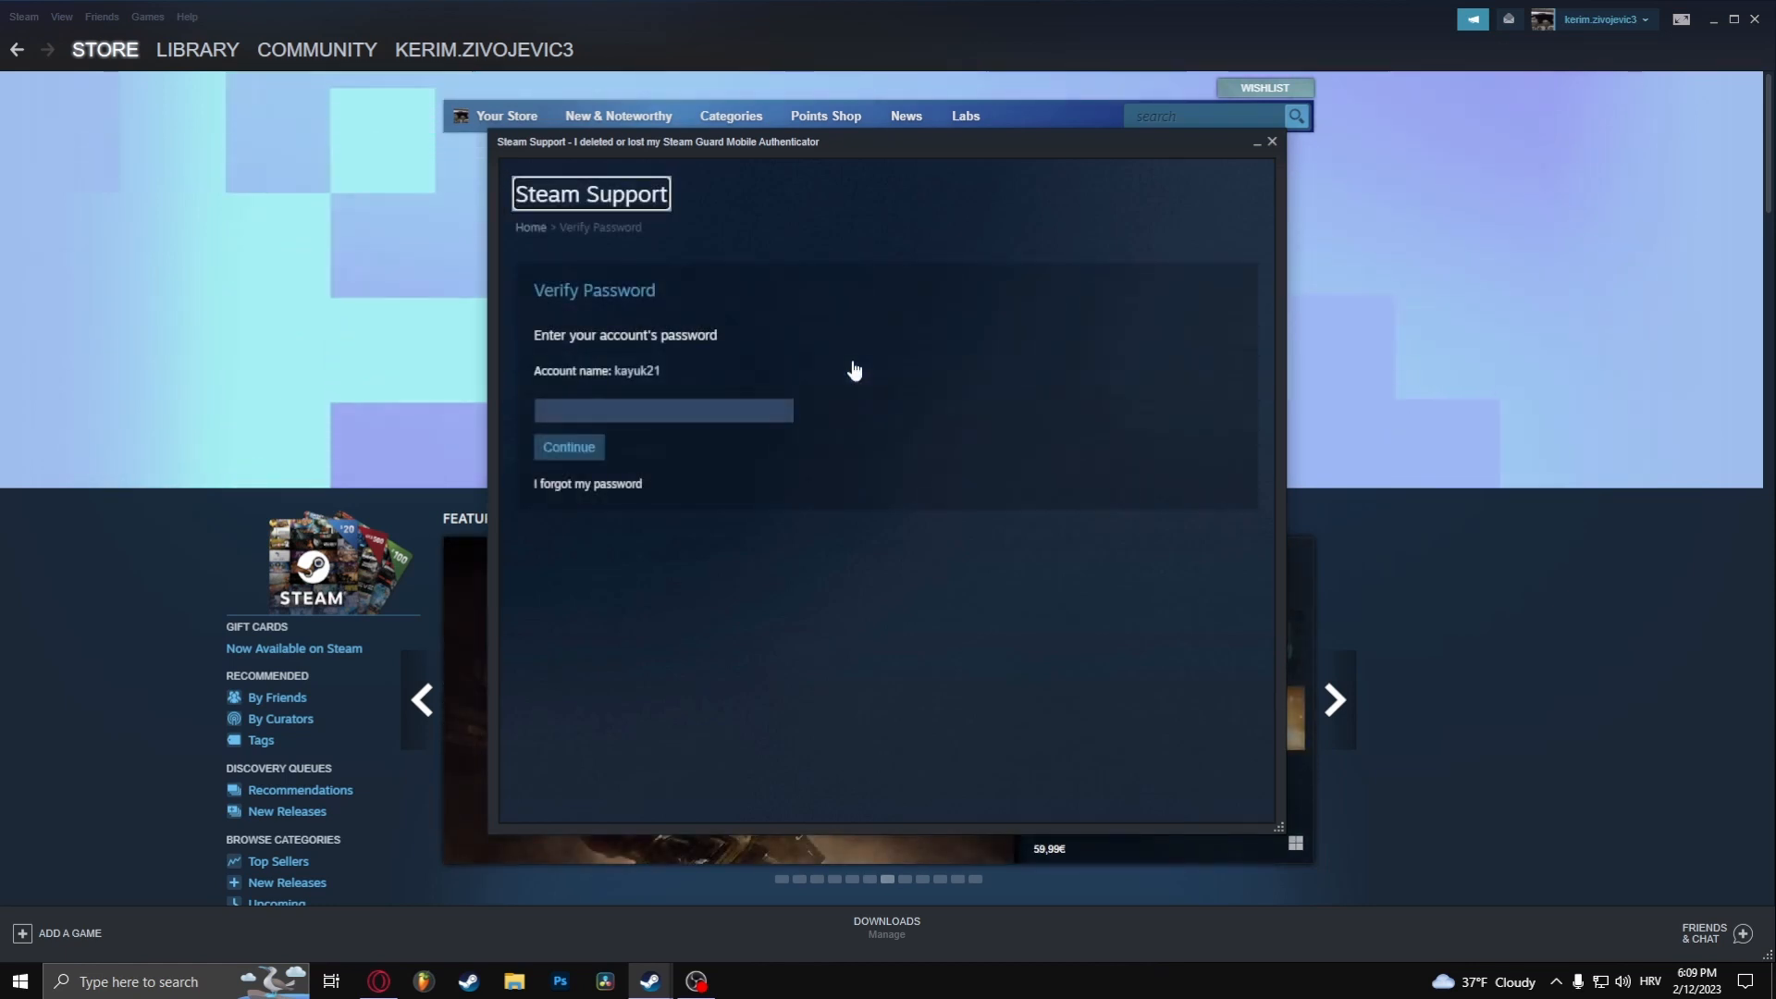
{"action": "left_click", "coordinate": [654, 408]}
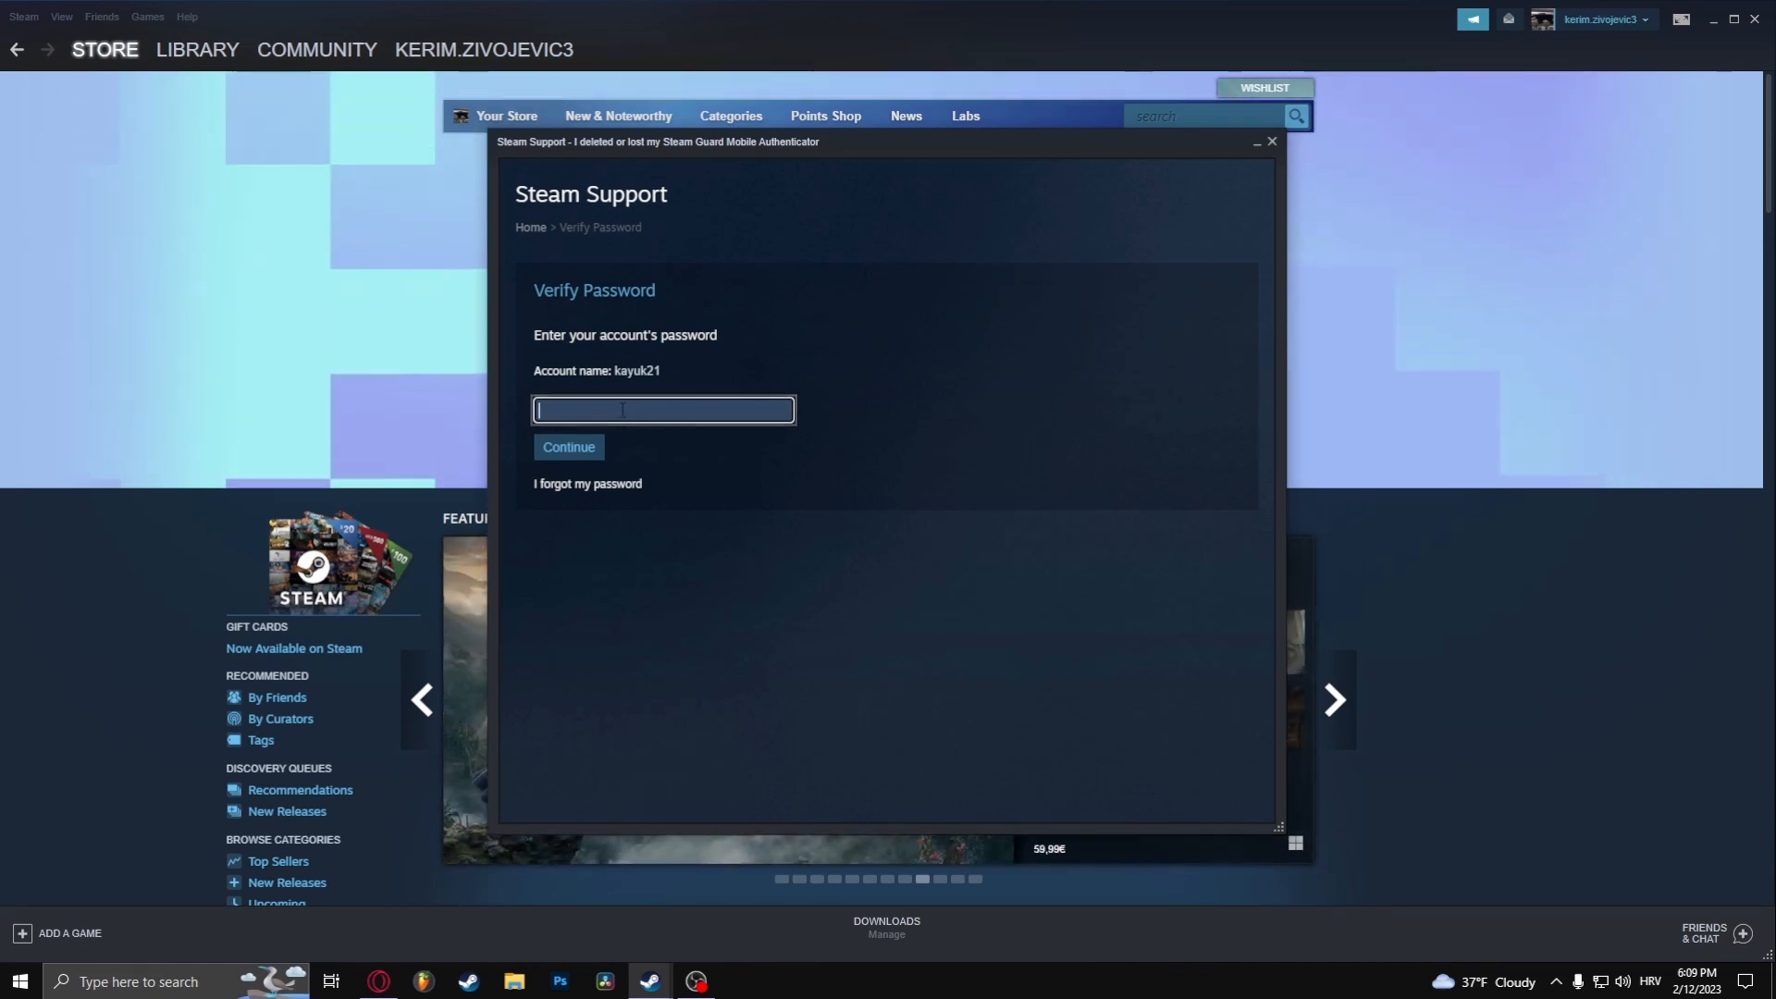
{"action": "left_click", "coordinate": [626, 491]}
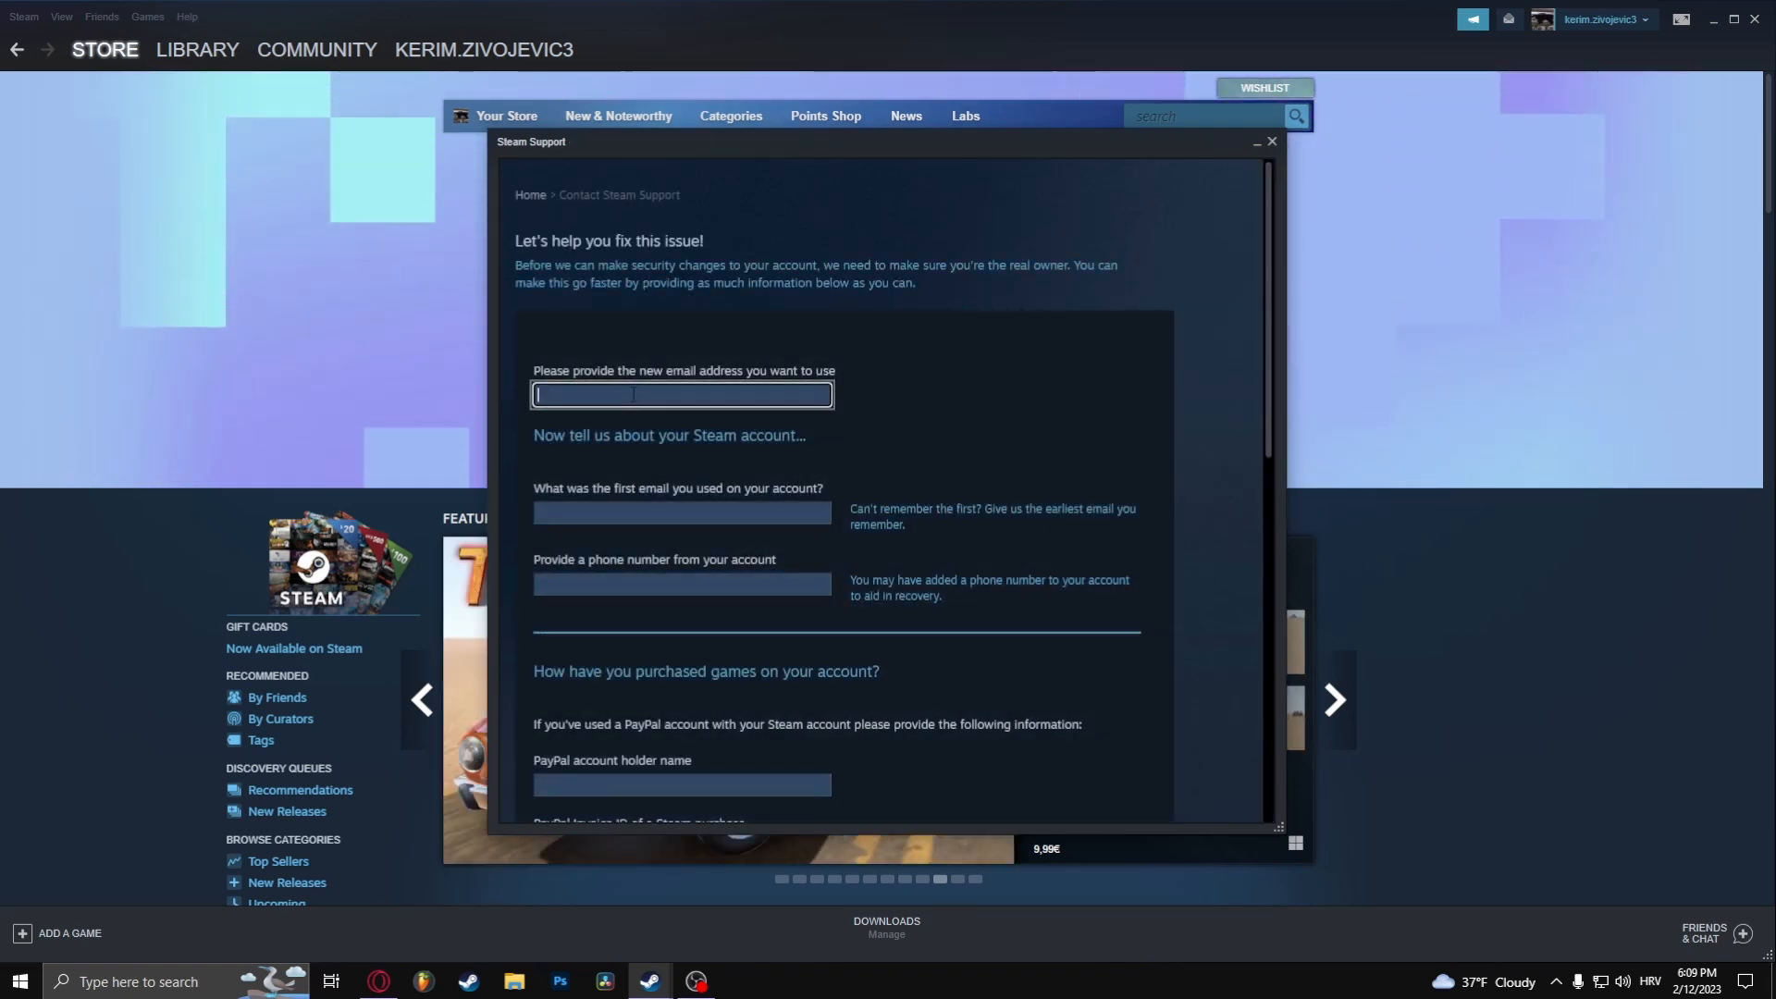
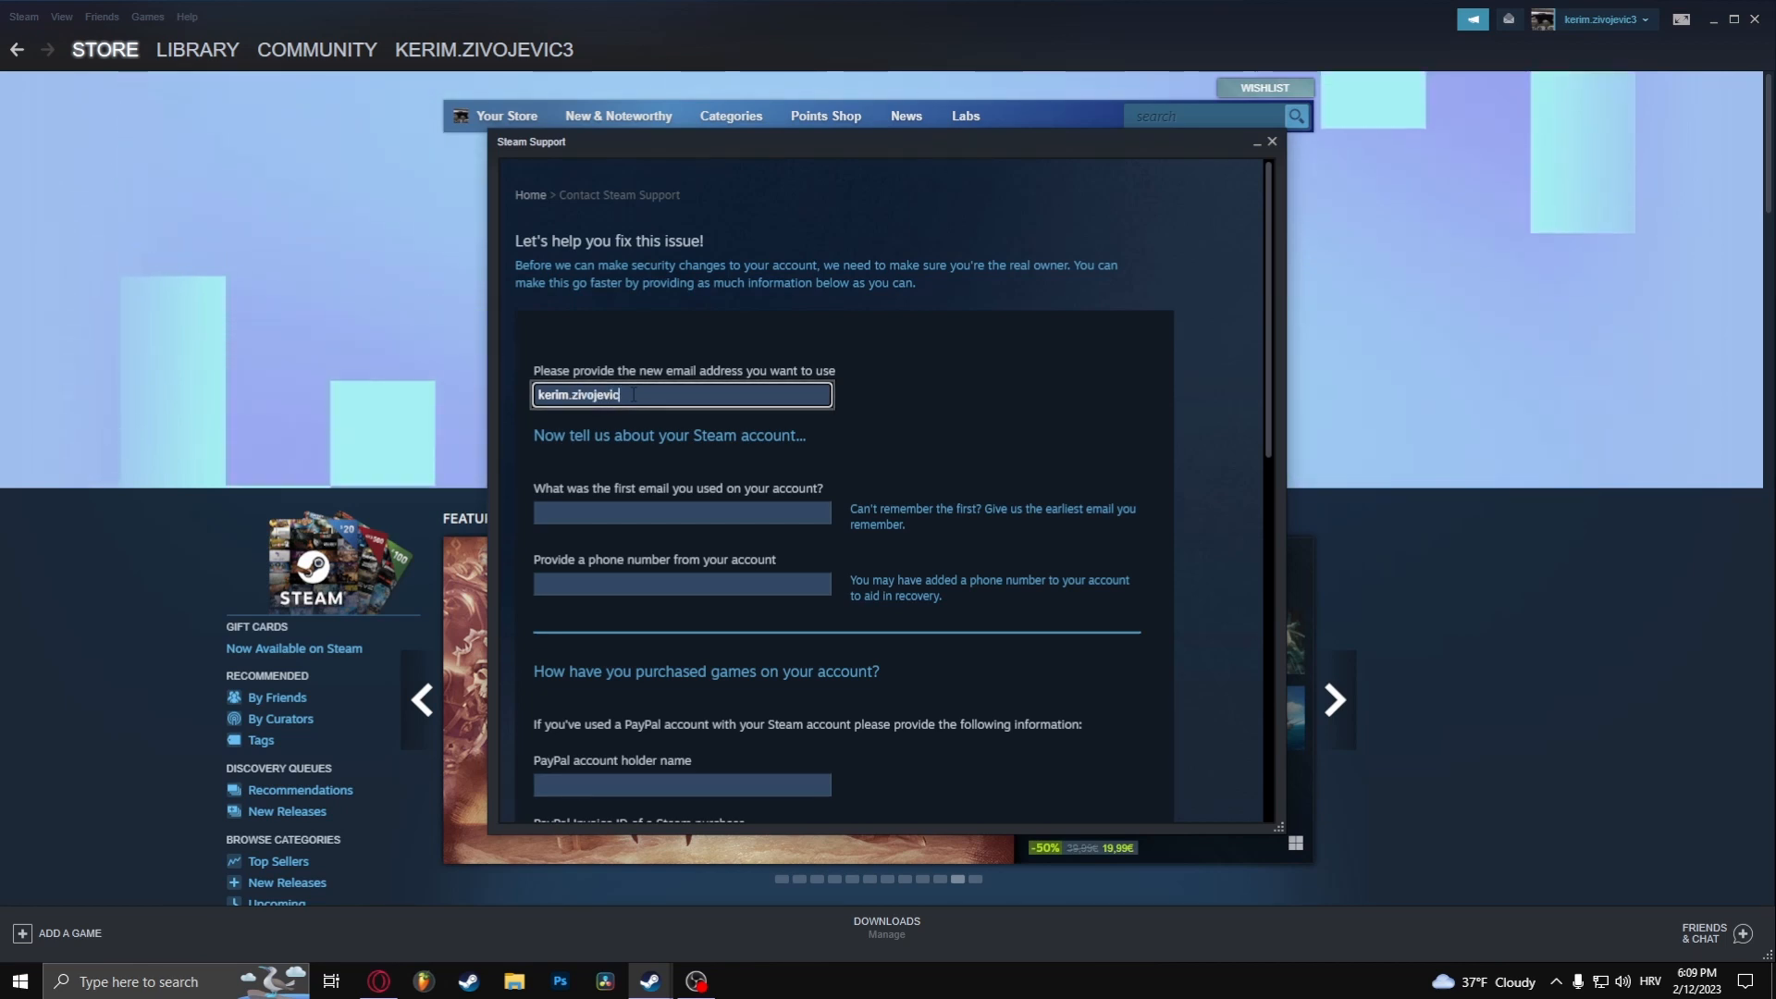
Move through the first-email and phone fields, then close the support window
{"action": "left_click", "coordinate": [637, 510]}
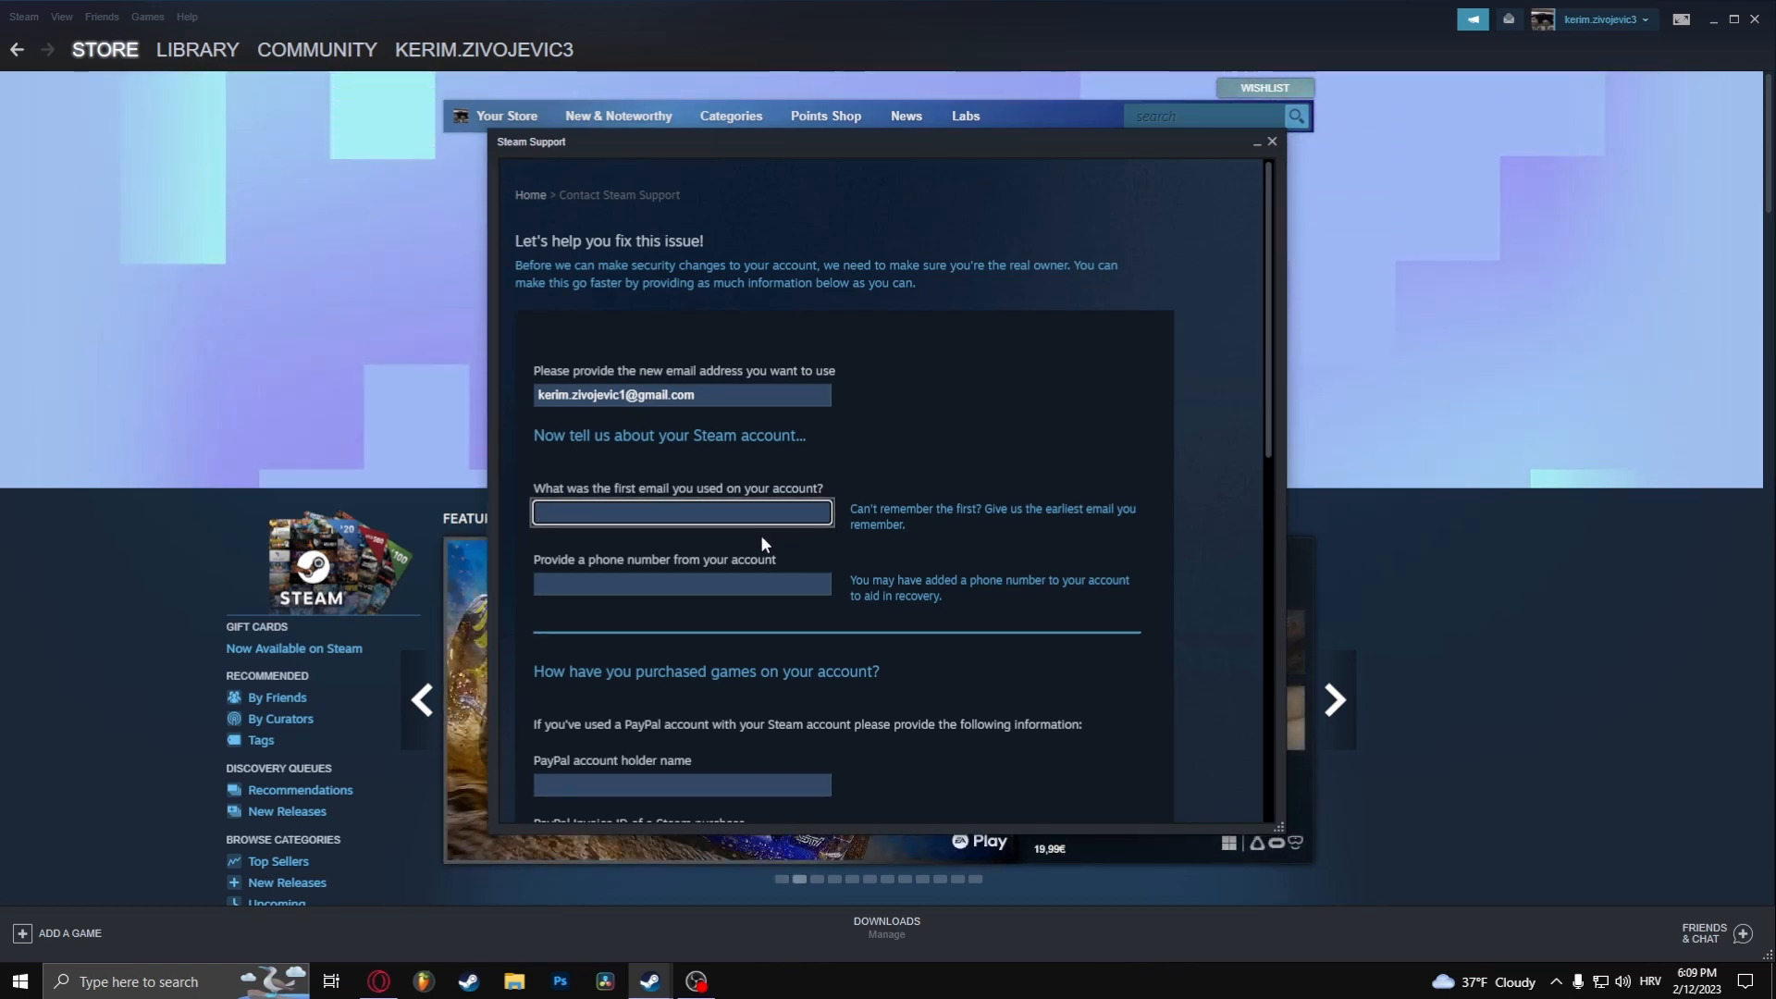
{"action": "left_click", "coordinate": [552, 580]}
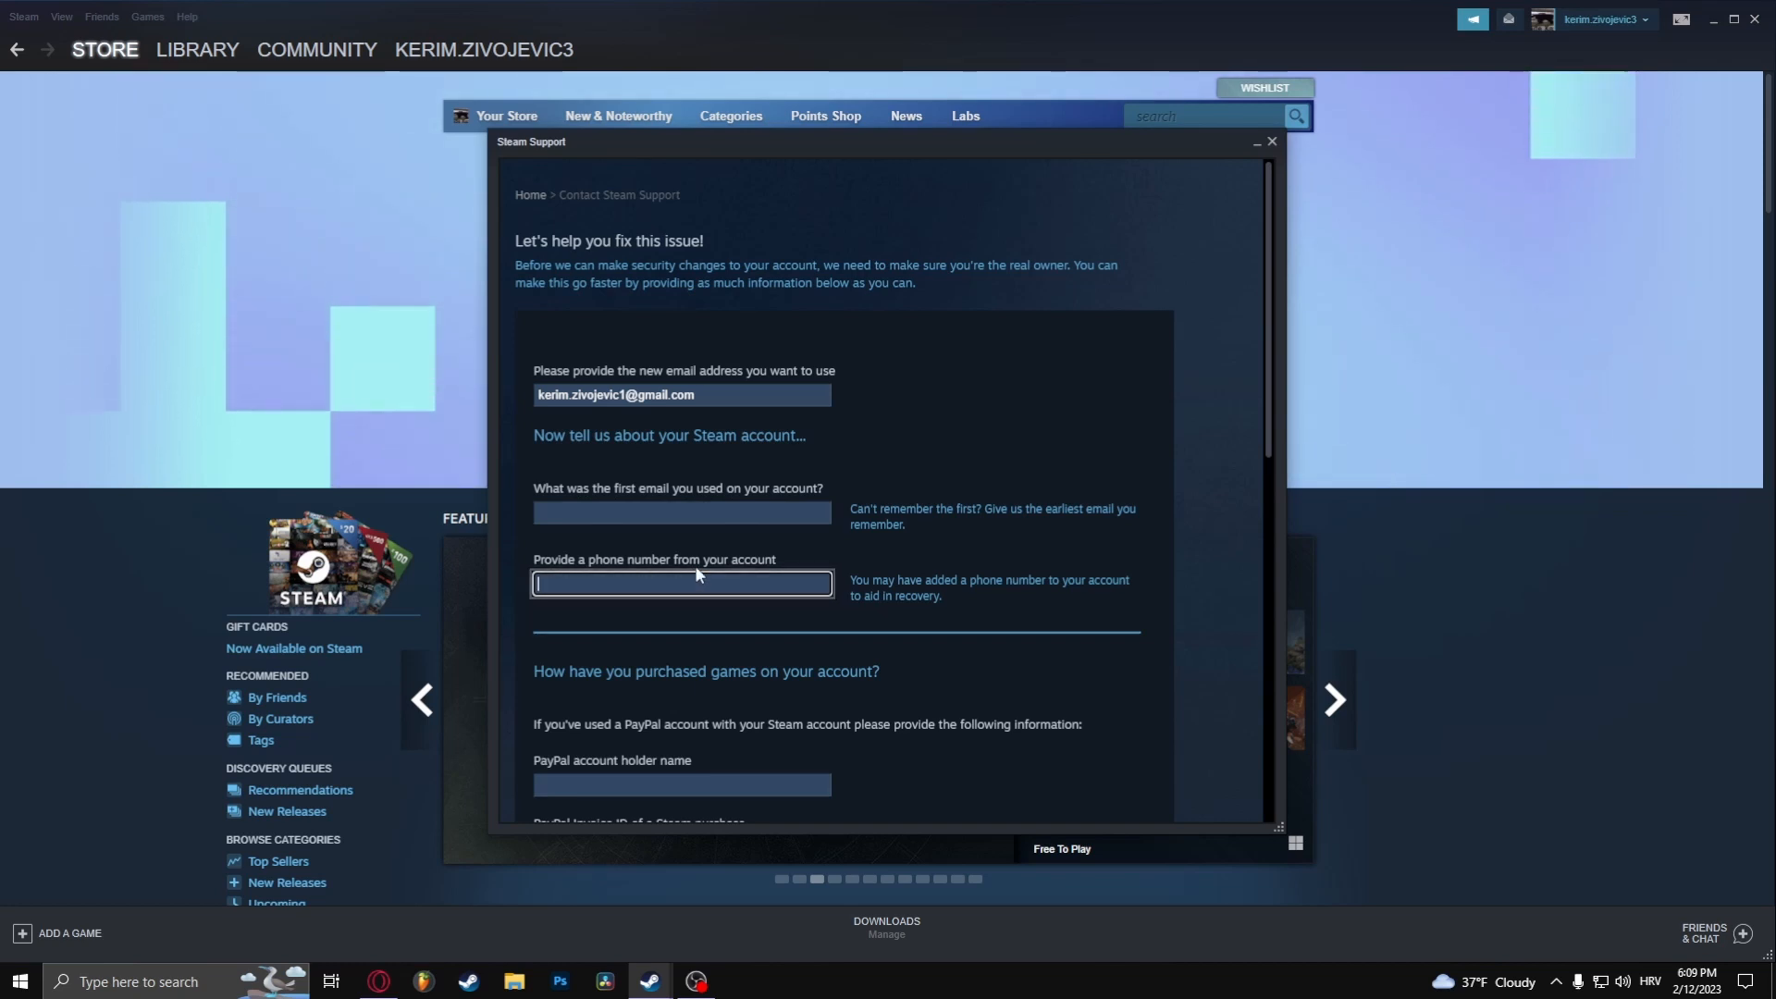
{"action": "left_click", "coordinate": [1271, 141]}
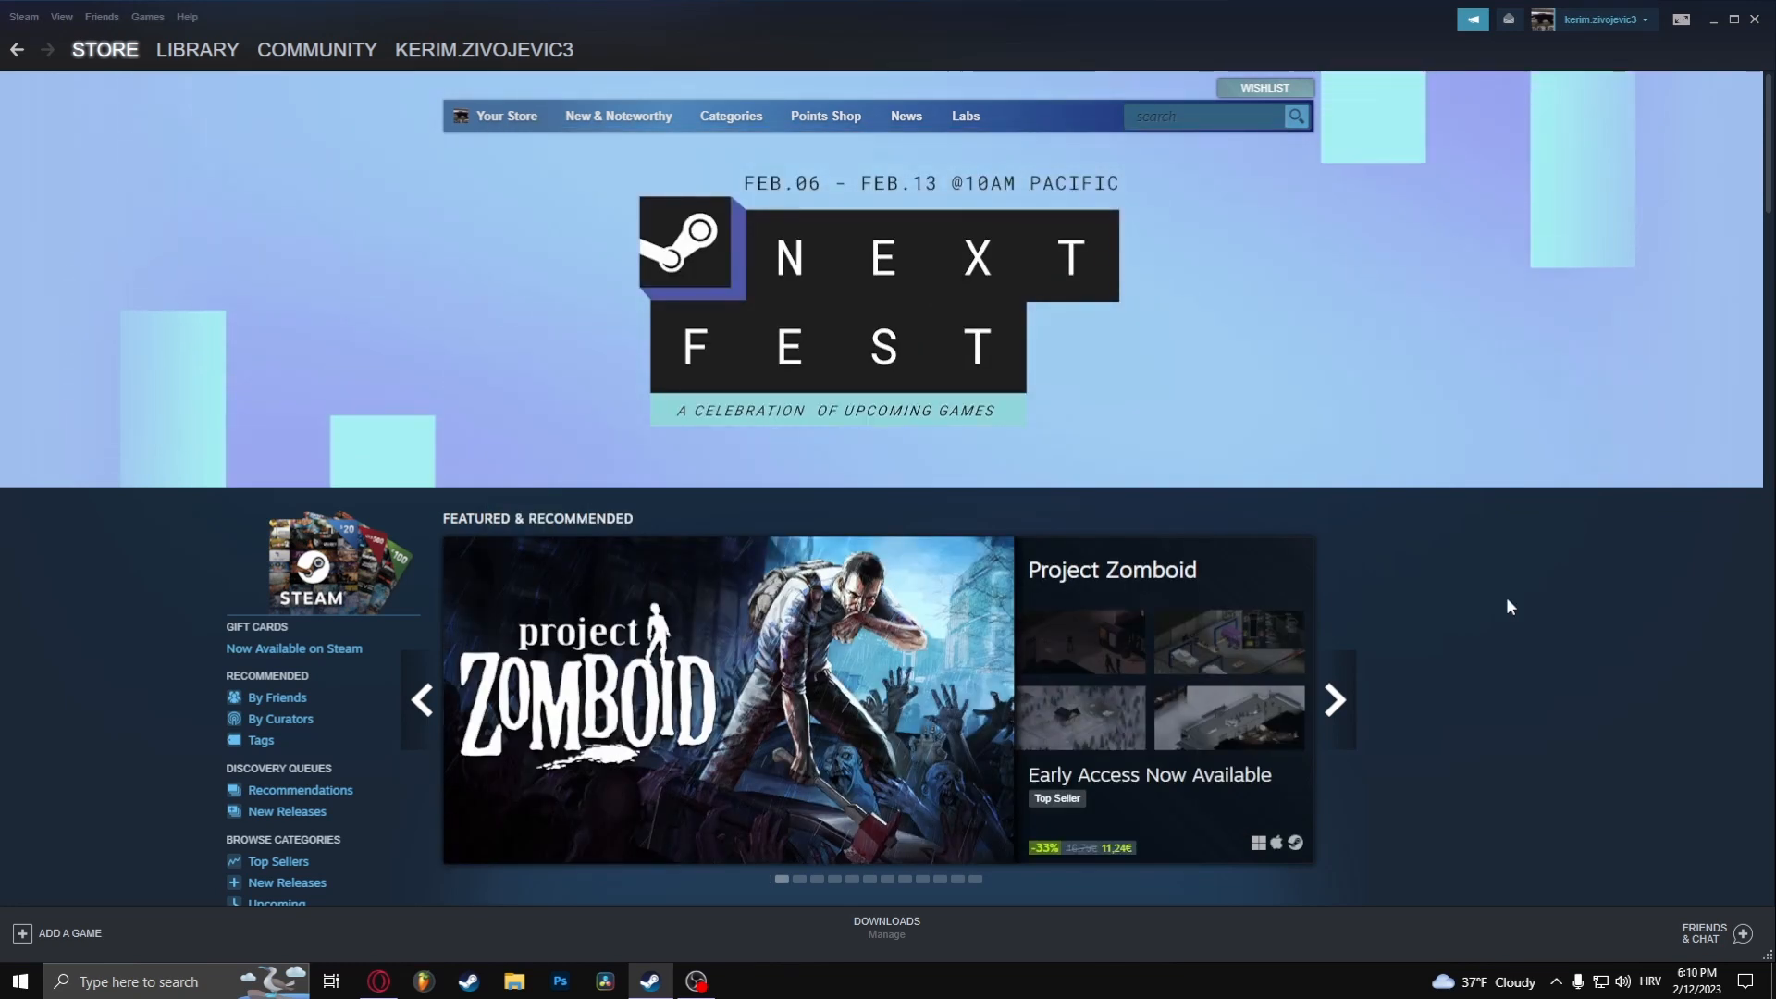